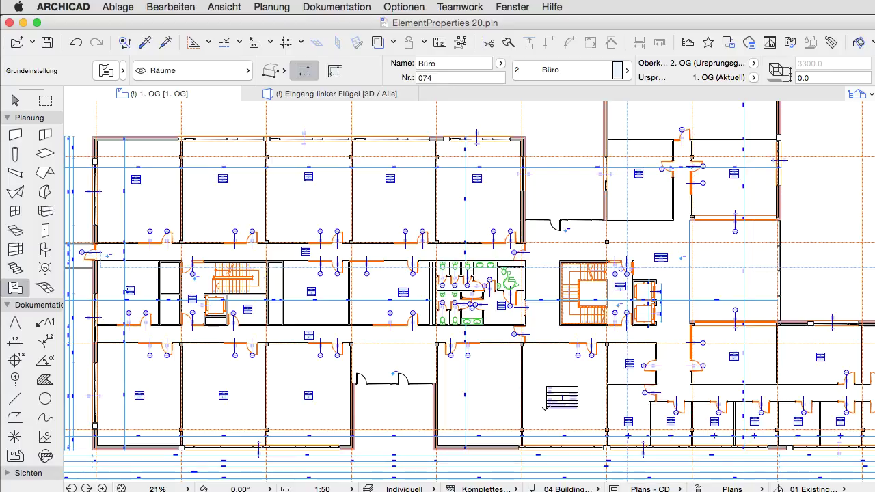
# Zoom the 1. OG plan from 21% to 128% onto the Büro 072 zone stamp.
pyautogui.scroll(2, 543, 410)
pyautogui.scroll(2, 542, 413)
pyautogui.scroll(2, 540, 416)
pyautogui.scroll(1, 540, 417)
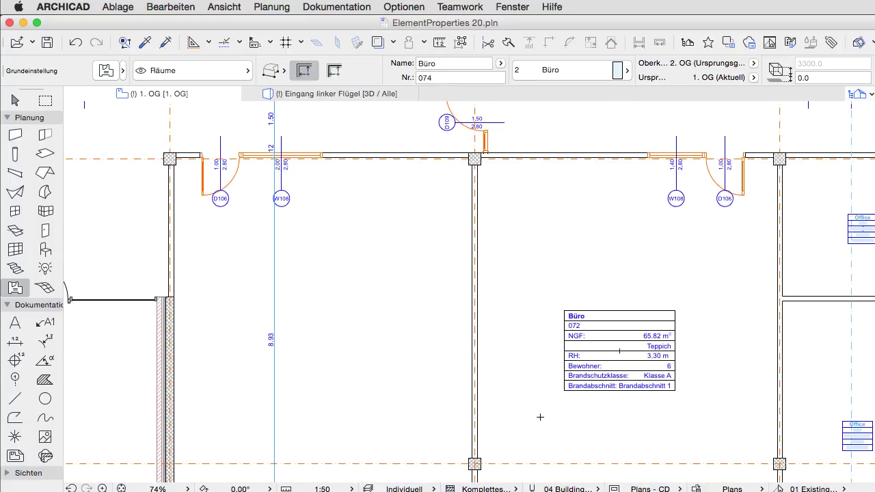
pyautogui.scroll(2, 540, 417)
pyautogui.scroll(1, 526, 419)
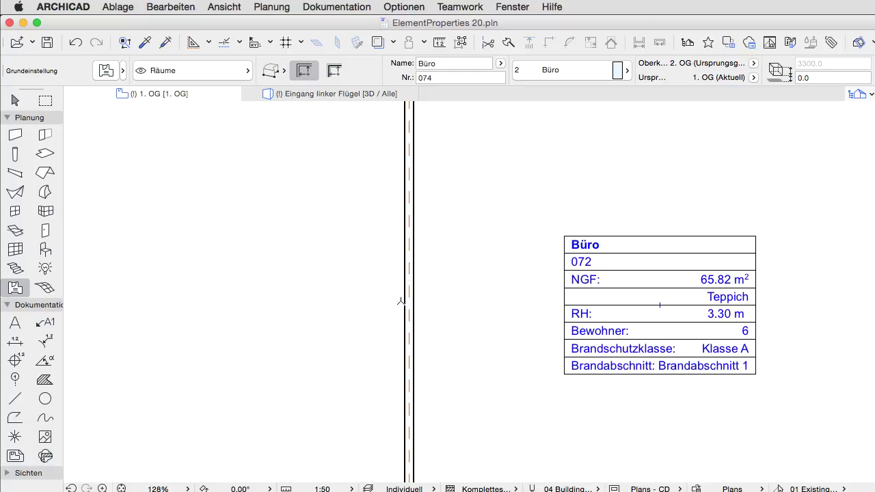
# Open the zone default settings and expand the stamp content (Einstellungen) section.
pyautogui.click(106, 70)
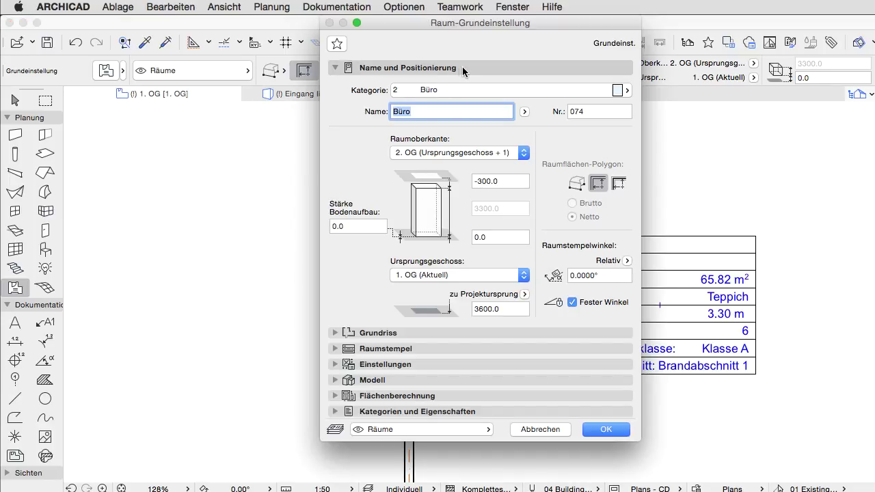
pyautogui.click(464, 67)
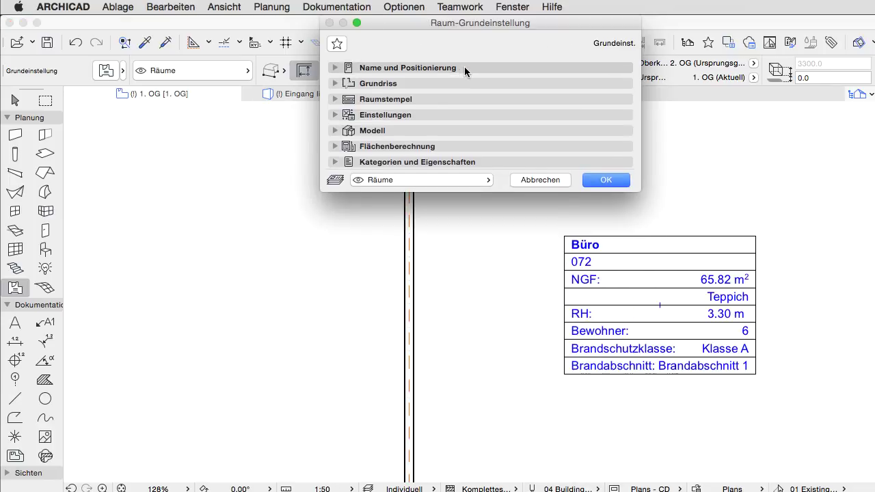
pyautogui.click(420, 116)
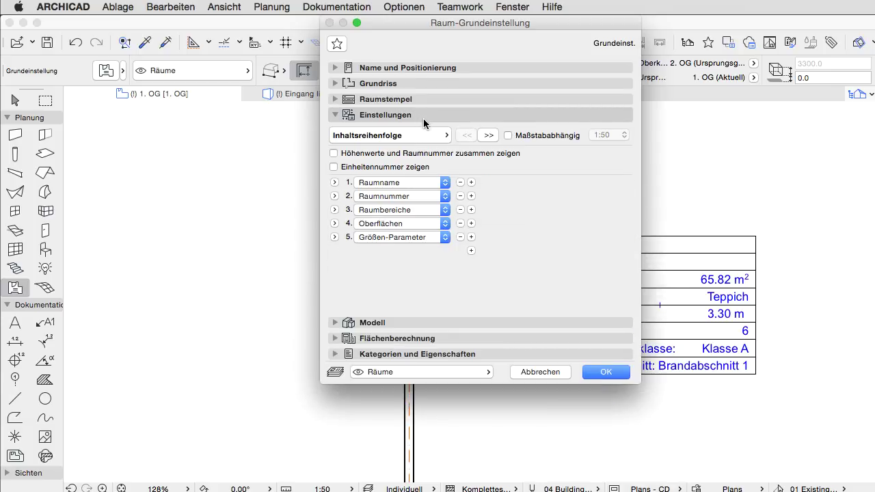
pyautogui.click(442, 135)
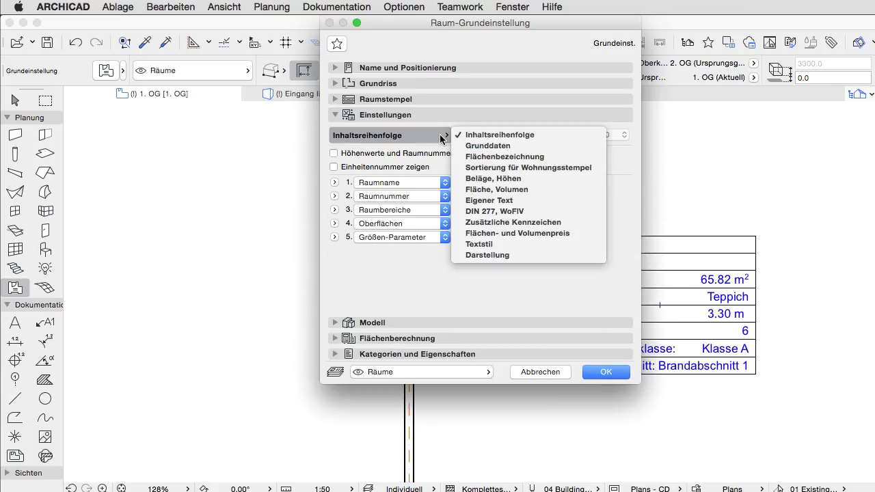
pyautogui.click(545, 134)
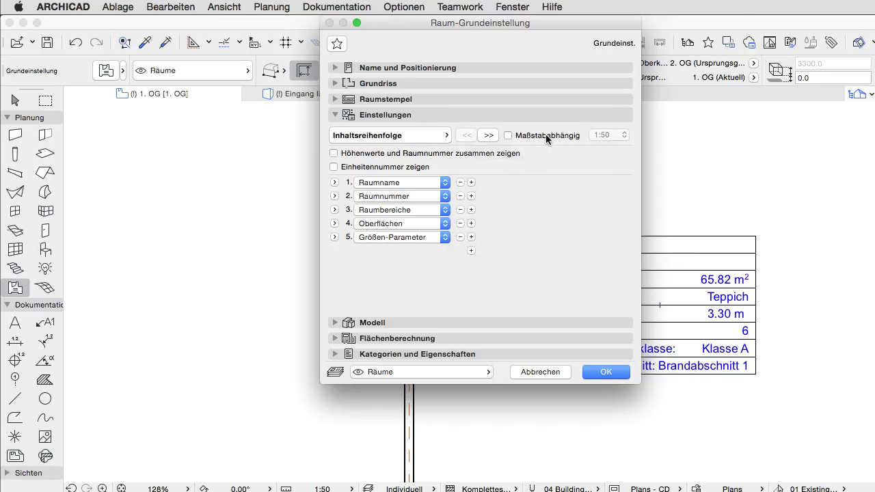
# Add a sixth stamp row set to Zusätzliche Kennzeichen and show its settings page.
pyautogui.click(471, 250)
pyautogui.click(444, 250)
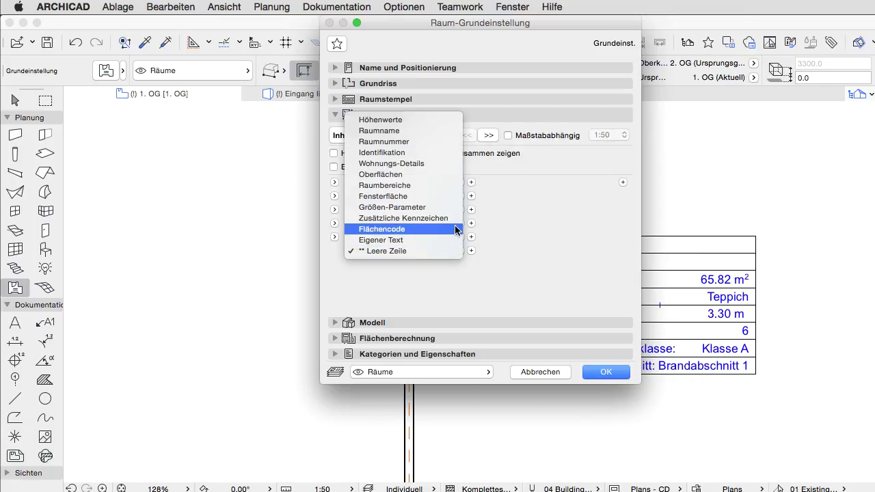
pyautogui.click(454, 219)
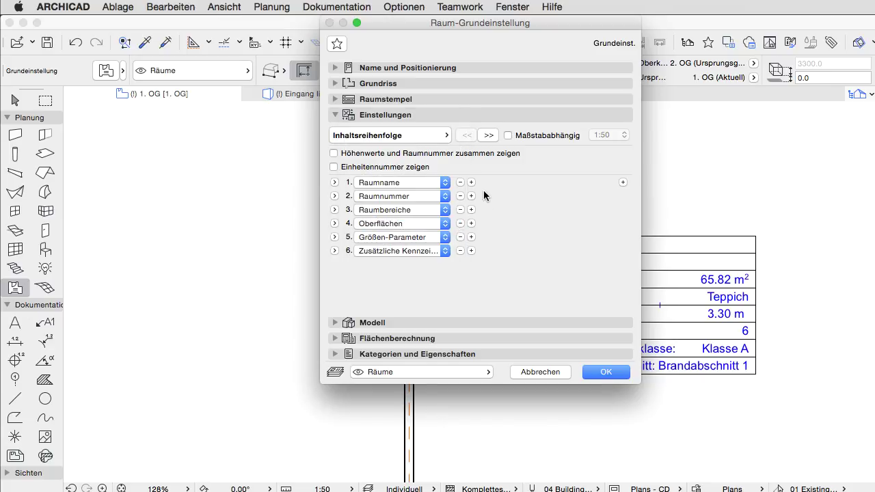
pyautogui.click(445, 136)
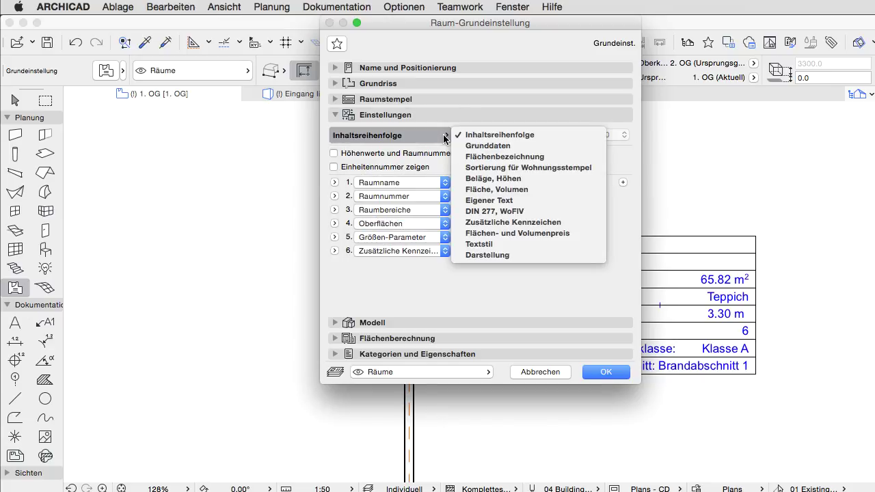
pyautogui.click(568, 221)
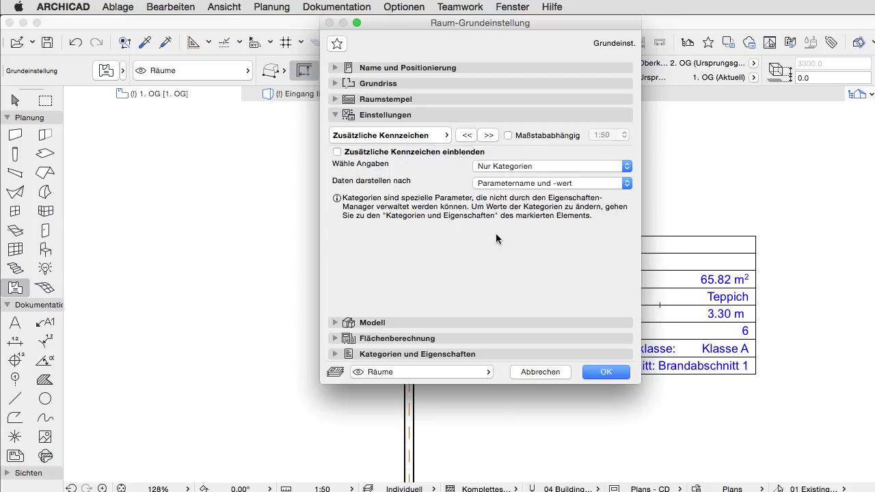
# Enable Zusätzliche Kennzeichen einblenden with Wähle Angaben set to Sortierung erstellen.
pyautogui.click(337, 152)
pyautogui.click(629, 166)
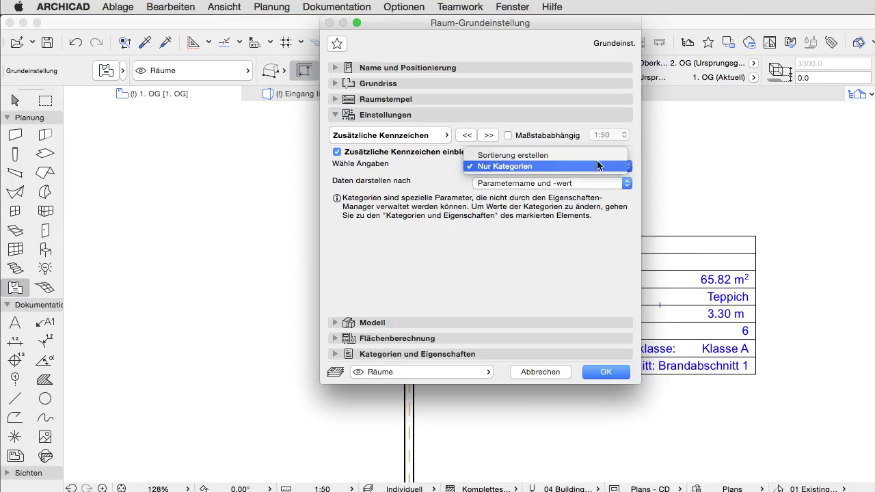
pyautogui.click(553, 156)
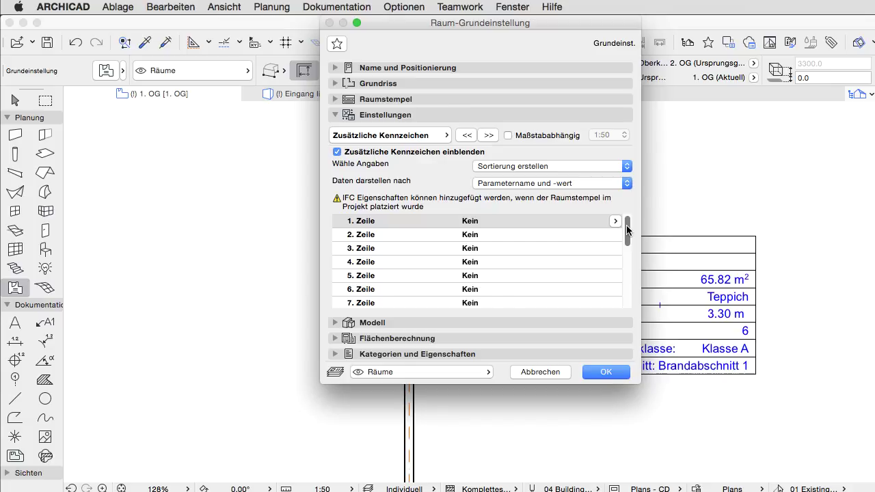
pyautogui.moveTo(626, 226); pyautogui.dragTo(628, 284)
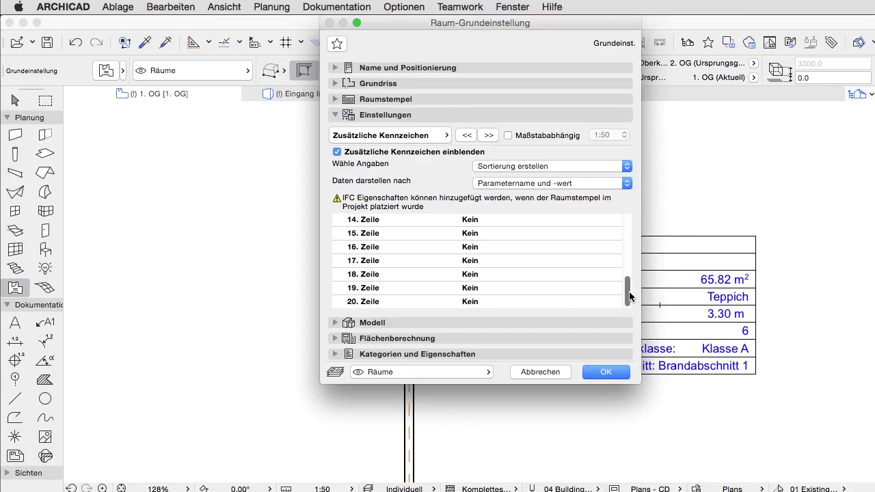
pyautogui.moveTo(629, 287); pyautogui.dragTo(628, 226)
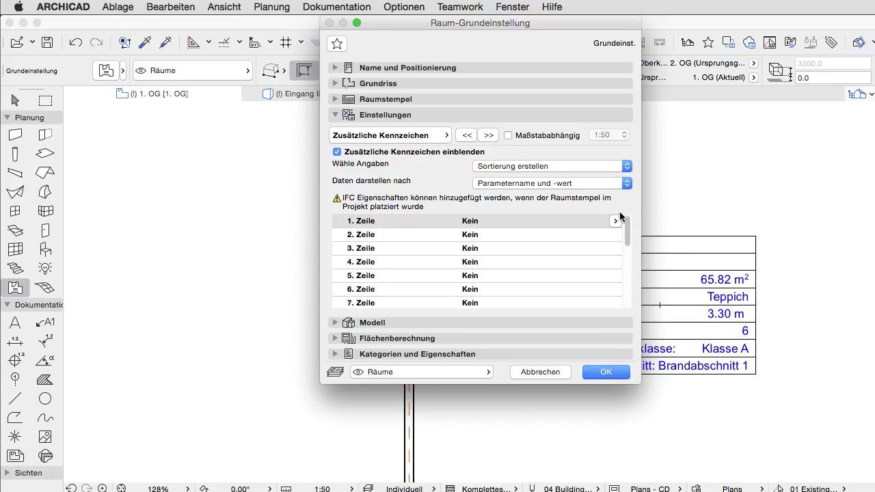
pyautogui.click(616, 221)
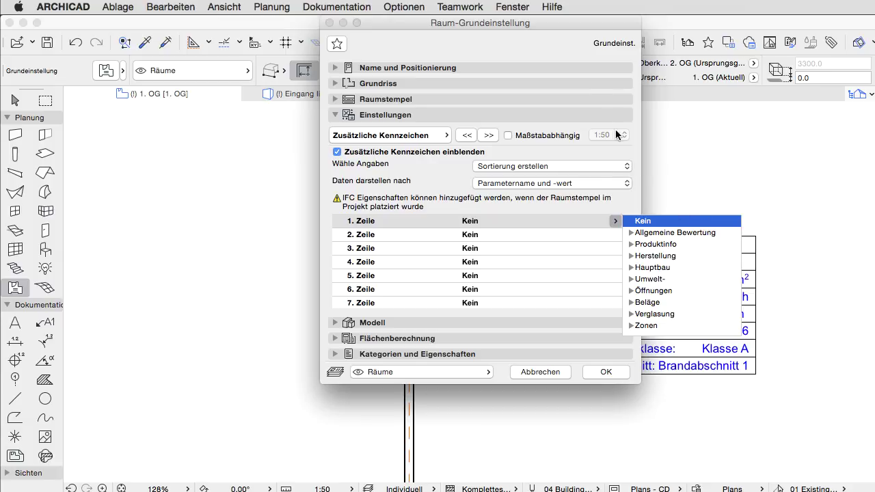
# Assign Zonen > Bewohner, Brandschutzklasse and Brandabschnitt to stamp rows 1–3 and confirm with OK.
pyautogui.click(585, 55)
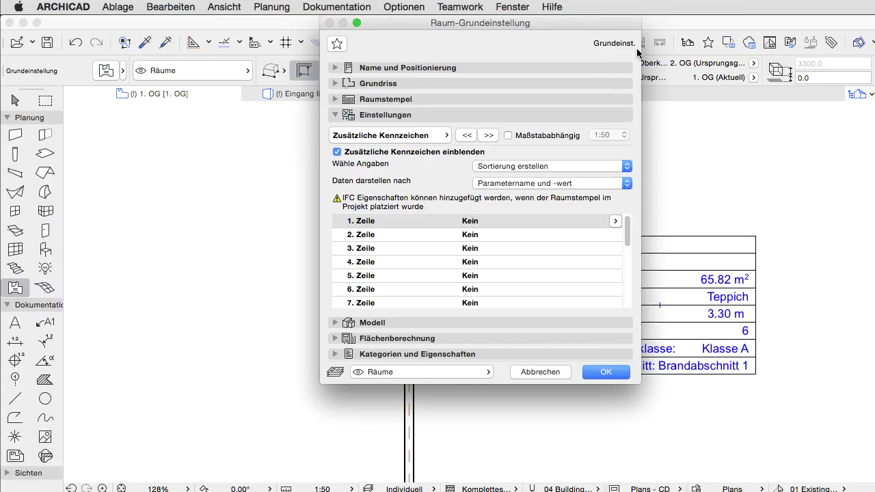
pyautogui.click(615, 221)
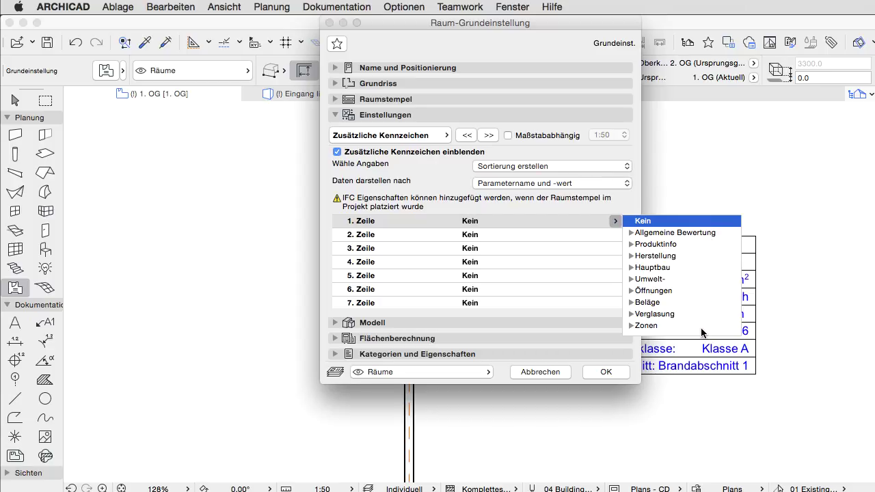
pyautogui.click(631, 325)
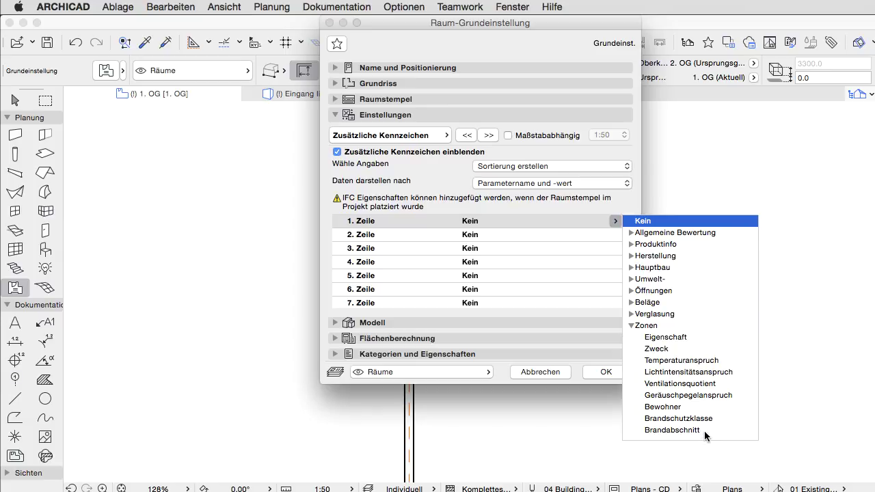
pyautogui.click(691, 406)
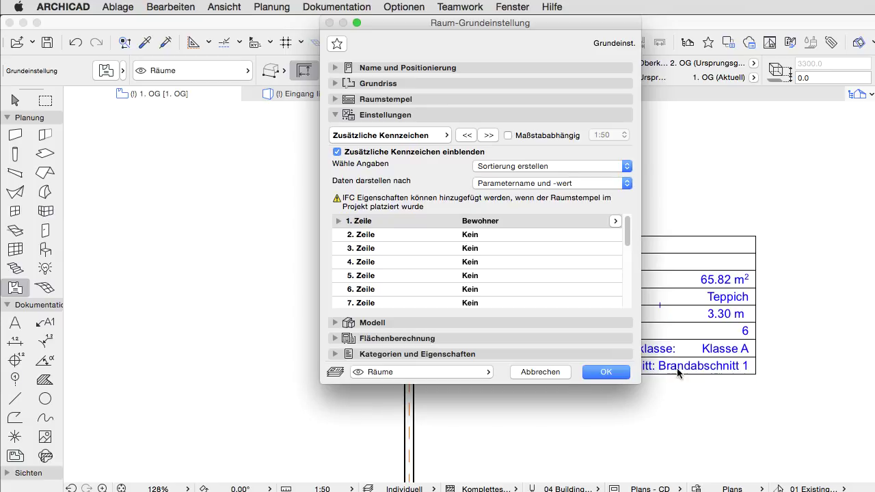
pyautogui.click(615, 234)
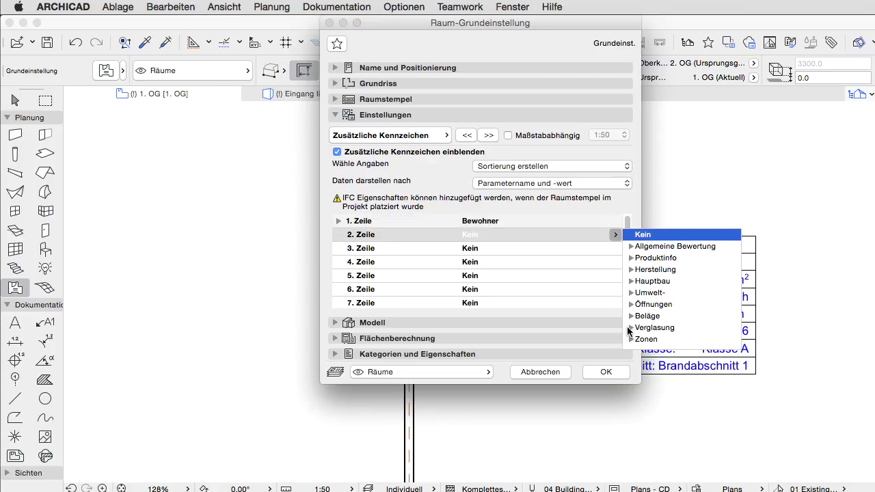
pyautogui.click(631, 339)
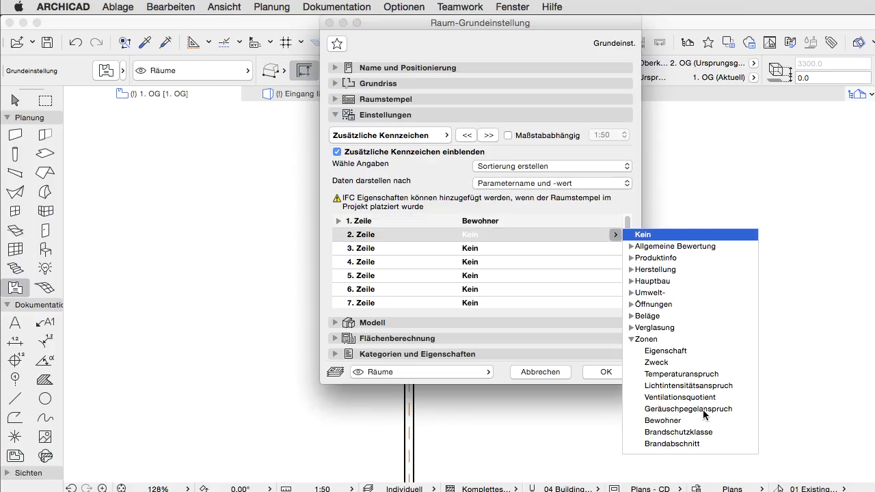
pyautogui.click(710, 431)
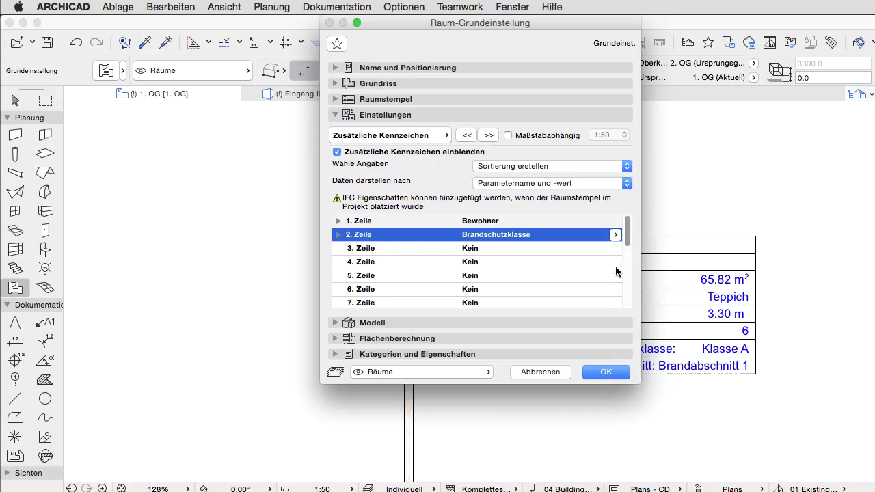
pyautogui.click(612, 248)
pyautogui.click(613, 249)
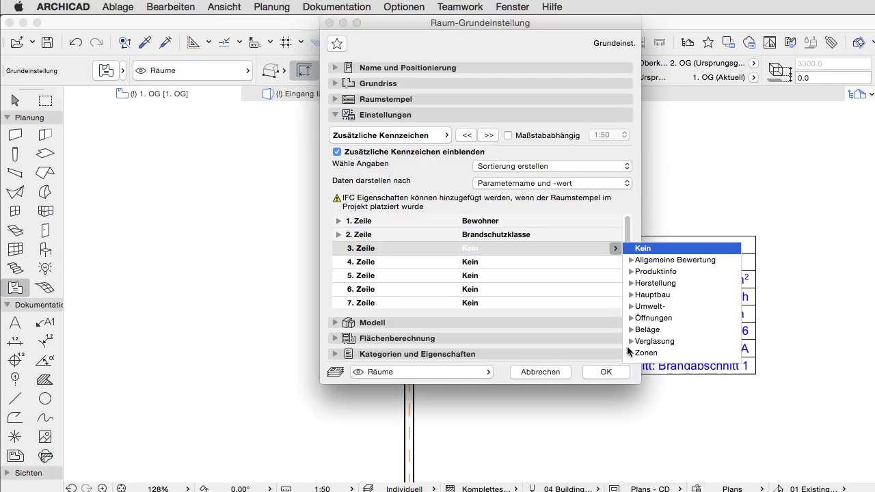
pyautogui.click(630, 352)
pyautogui.click(703, 462)
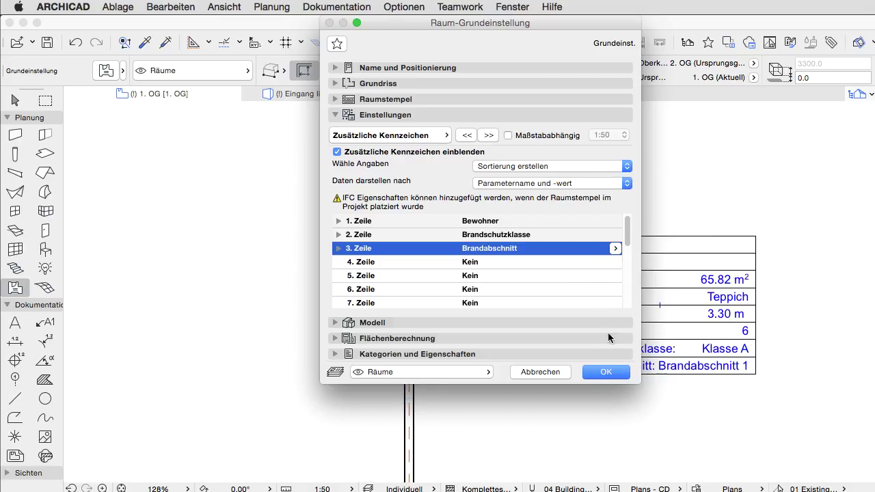
pyautogui.click(620, 374)
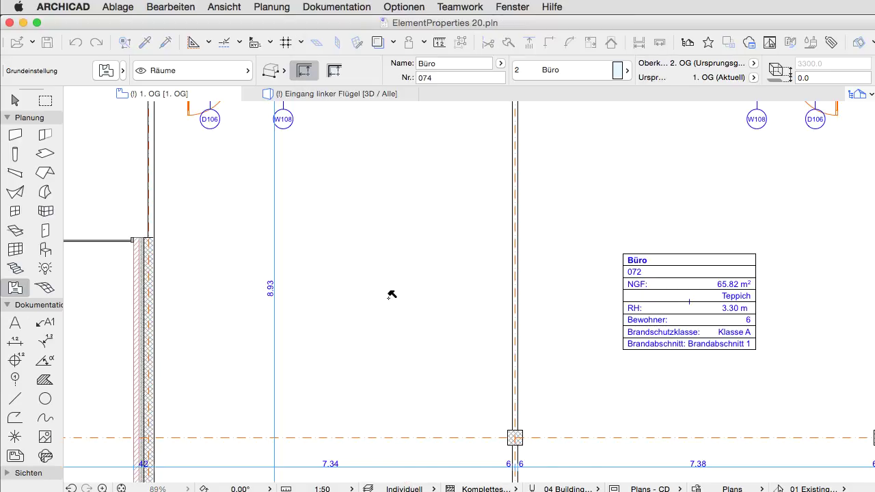
# Place Büro zone 074 in the left room, then select it and open its settings.
pyautogui.click(393, 295)
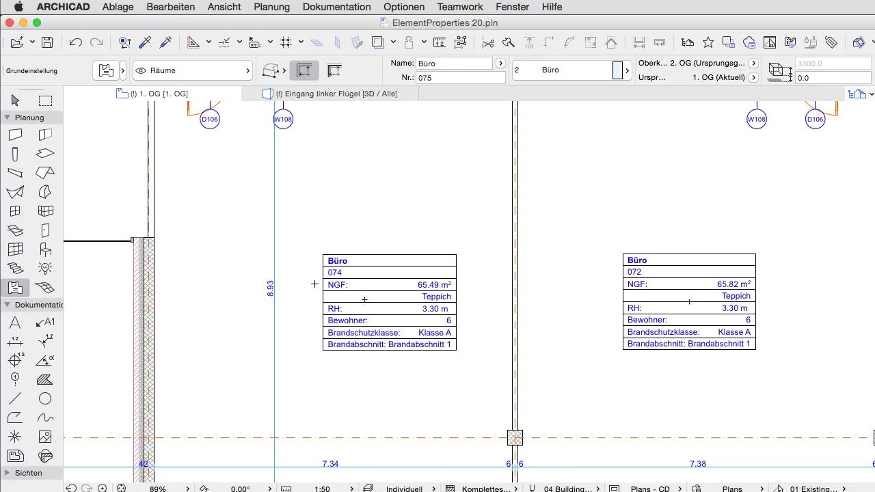
pyautogui.scroll(2, 314, 284)
pyautogui.scroll(2, 314, 283)
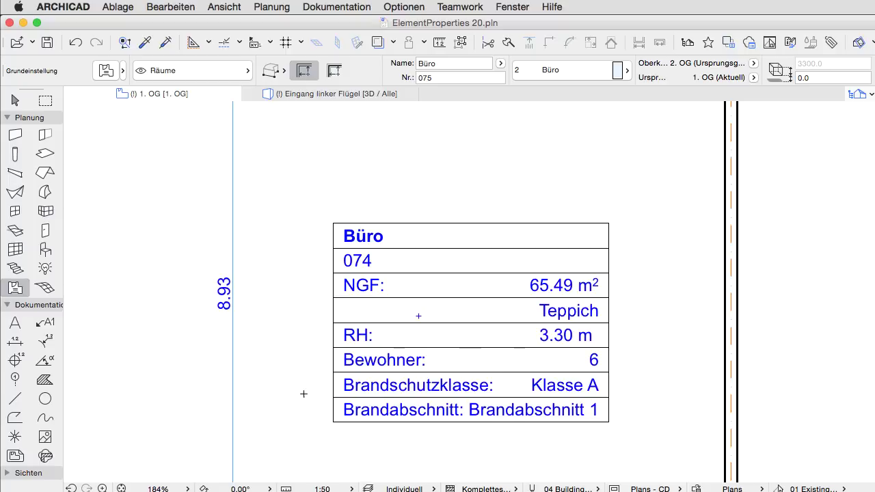
pyautogui.keyDown('shift'); pyautogui.click(314, 295); pyautogui.keyUp('shift')
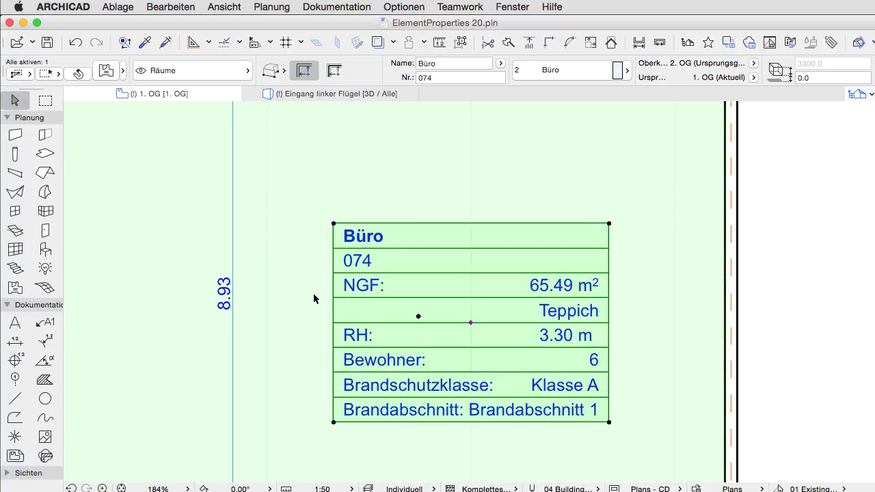
pyautogui.scroll(-1, 315, 295)
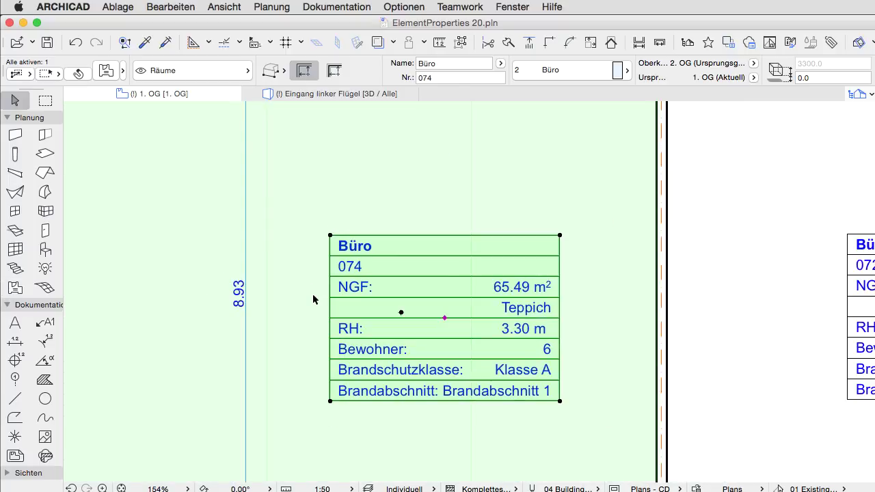
pyautogui.click(106, 71)
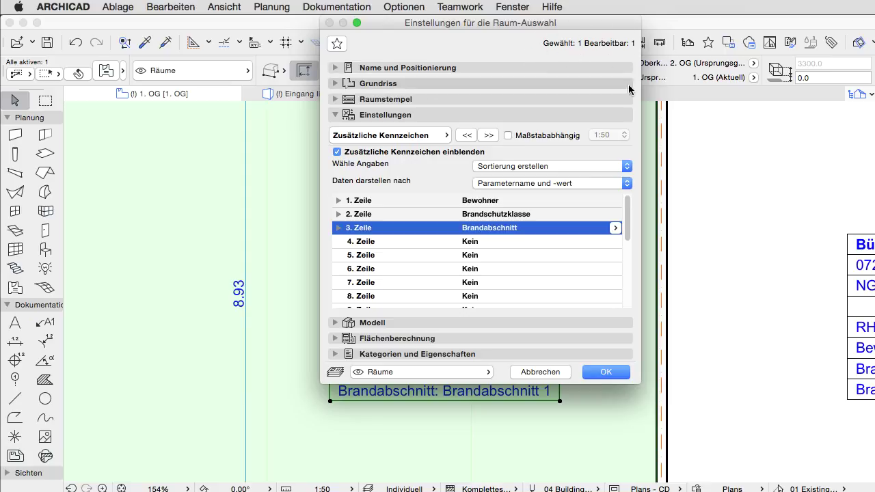
# Browse the 3. Zeile property groups (Allgemeine Bewertung, IFC) and keep Brandabschnitt for row 3.
pyautogui.click(616, 228)
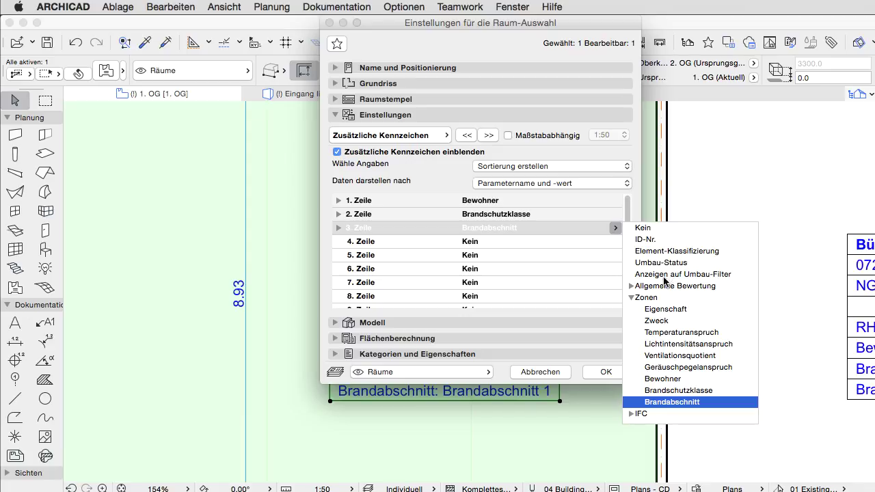
pyautogui.click(631, 286)
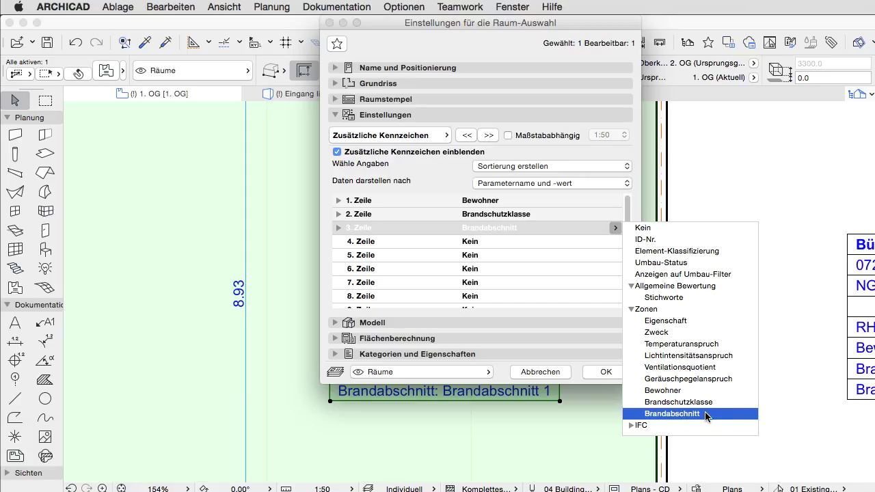
pyautogui.click(632, 425)
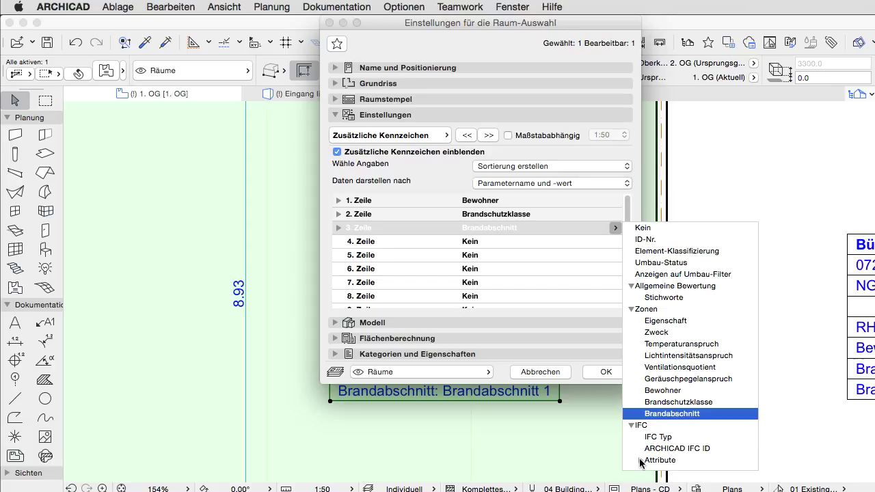
pyautogui.click(641, 460)
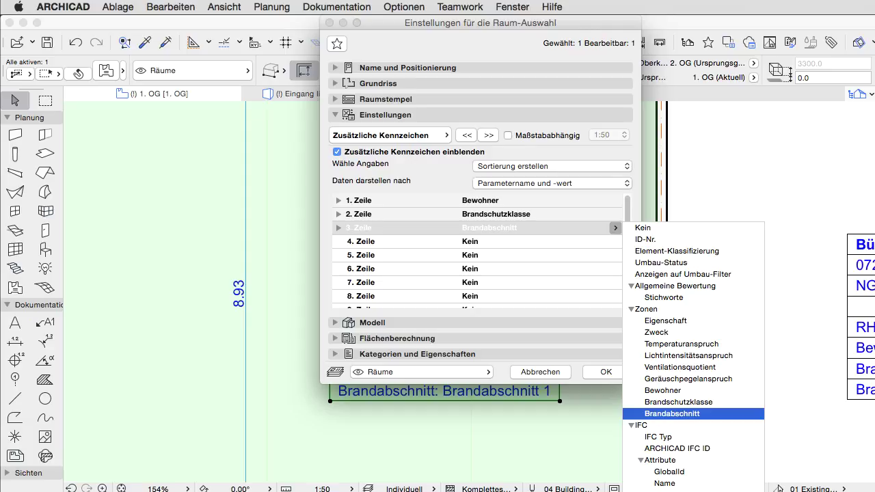
pyautogui.click(575, 373)
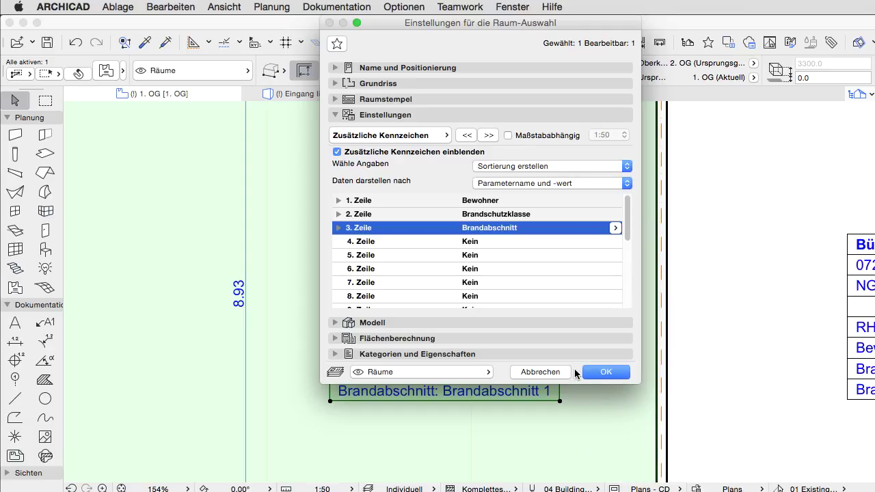
# Confirm the Büro 074 zone settings with OK and deselect the zone.
pyautogui.click(610, 376)
pyautogui.click(615, 371)
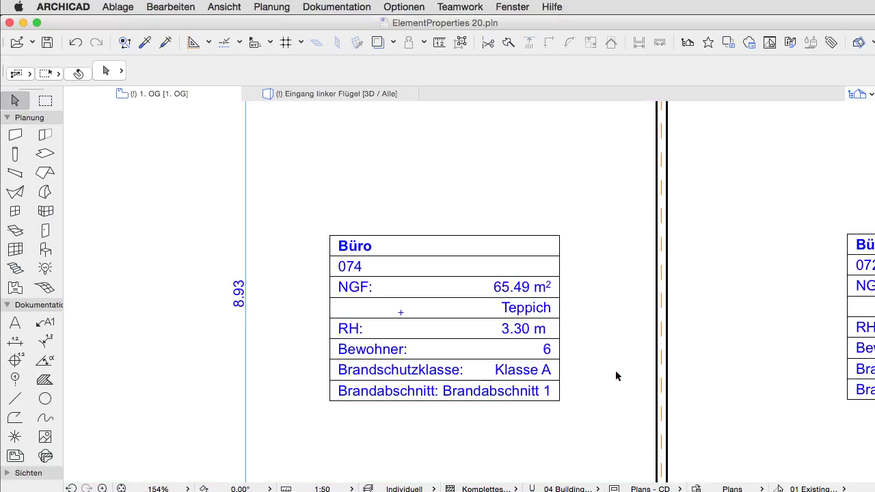